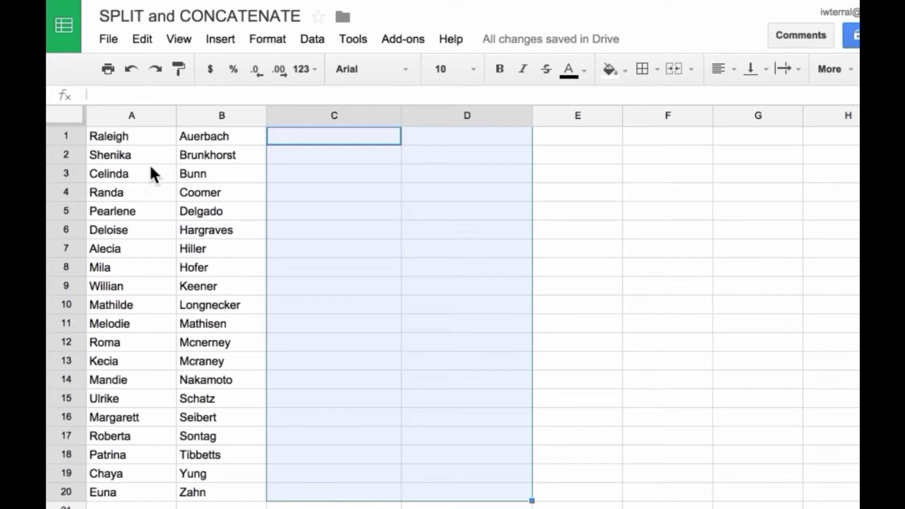
Select C1, check the View menu's formula bar option, and begin a formula with =CON
click(128, 141)
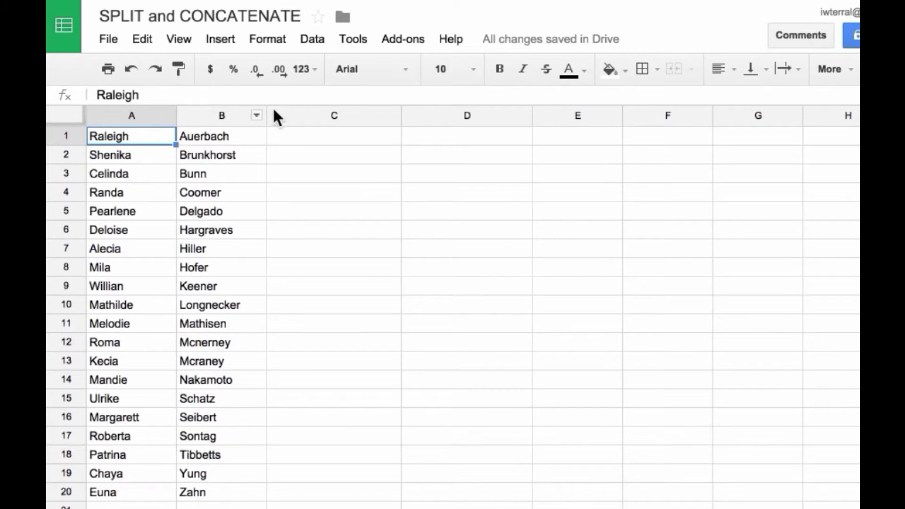
click(378, 134)
click(357, 94)
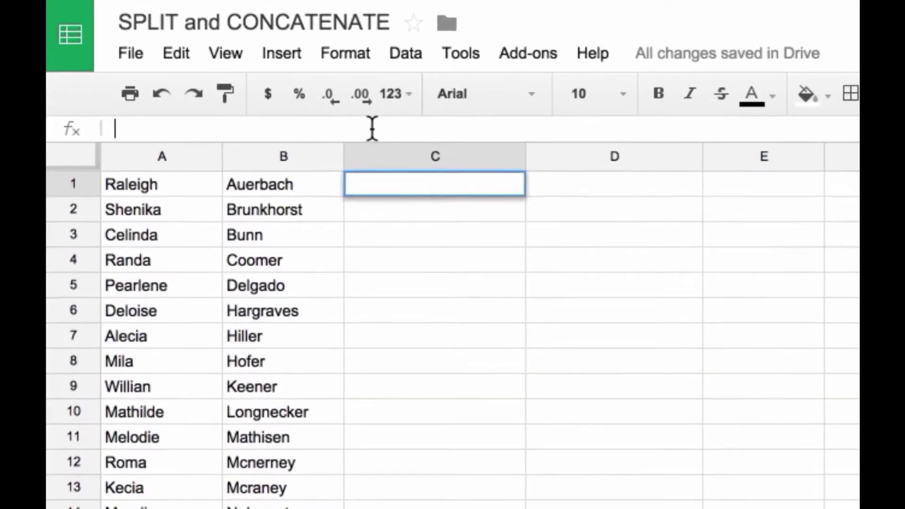
click(245, 58)
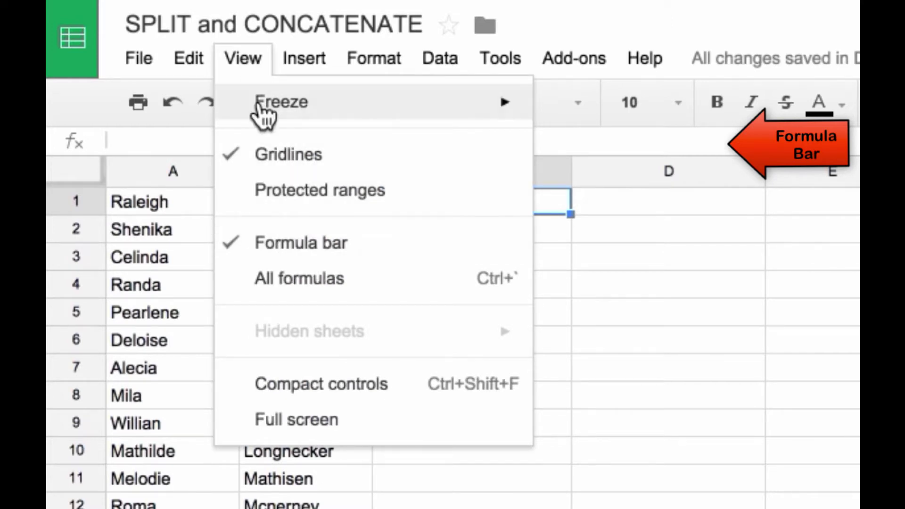
click(227, 52)
click(217, 143)
text(=CON)
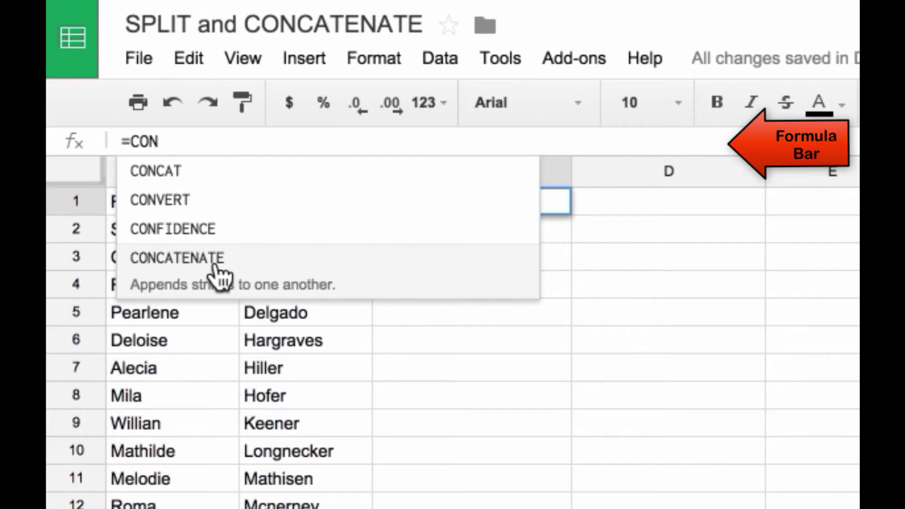
Enter =CONCATENATE(A1,B1) in C1 to join row 1's first and last names
click(215, 267)
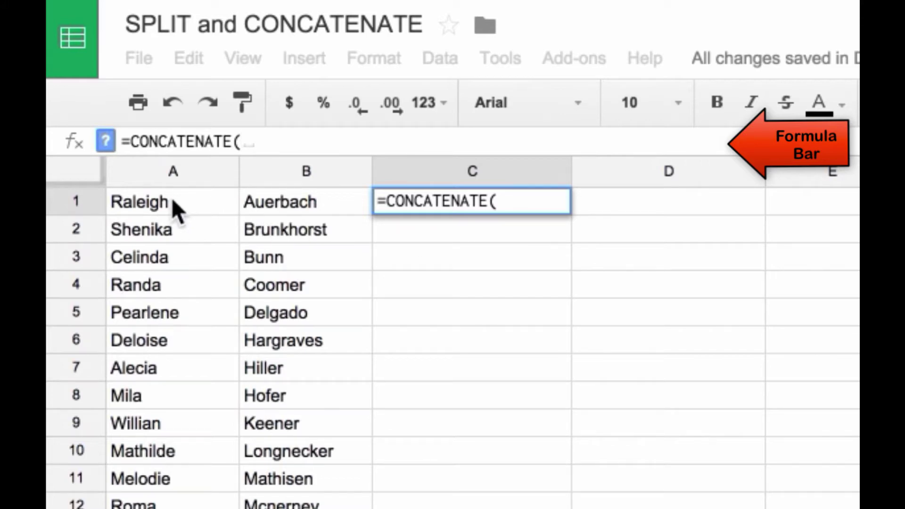
text(A1)
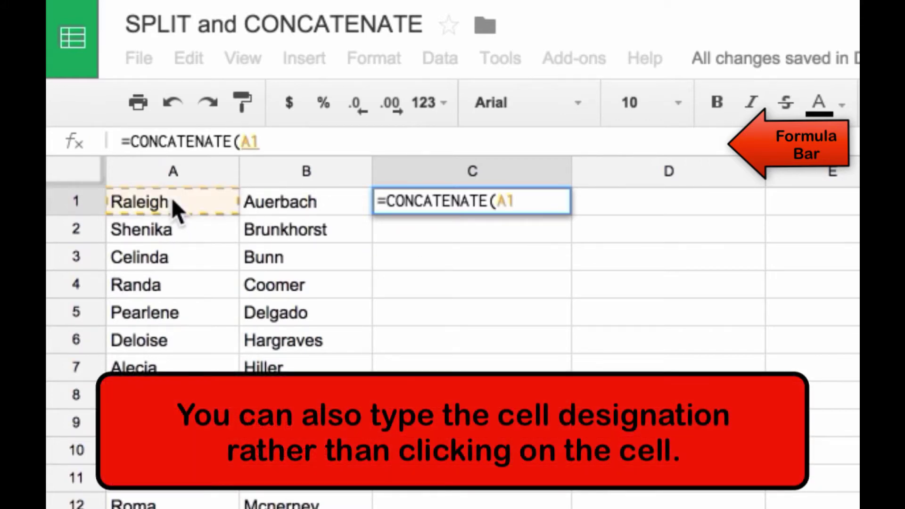
text(,)
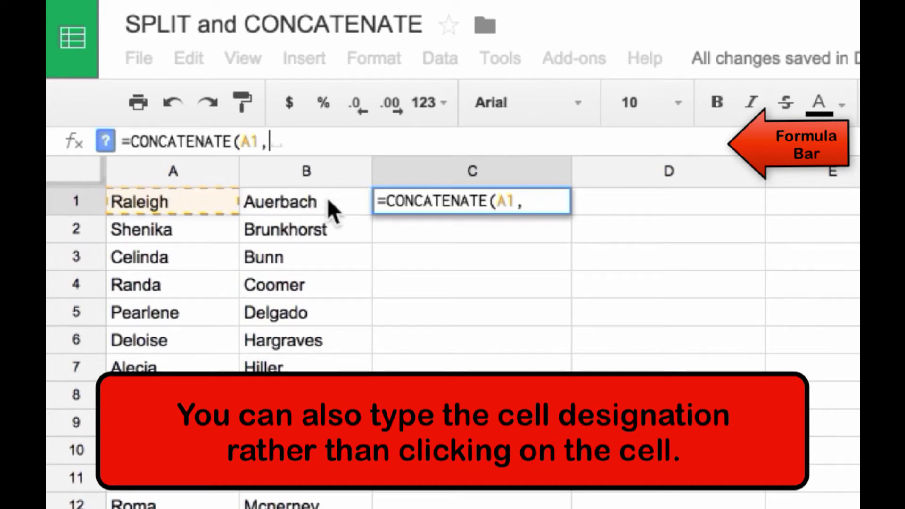
click(313, 197)
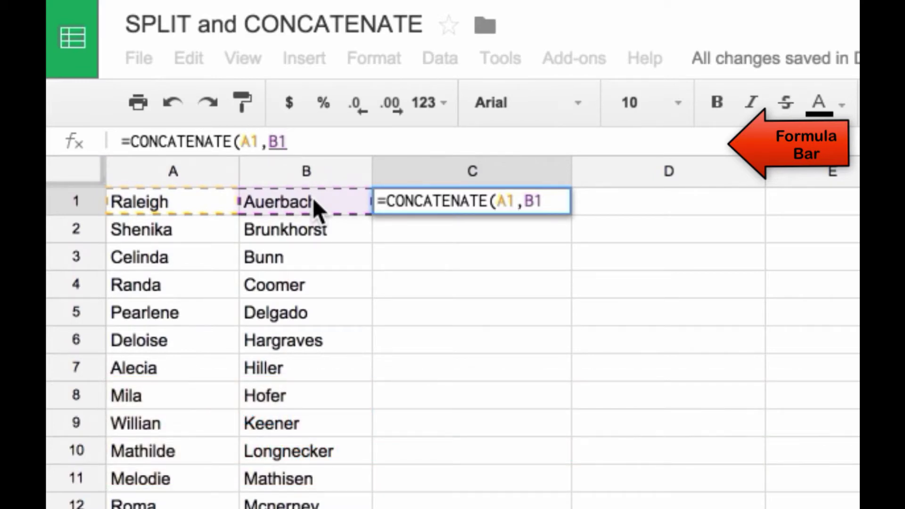
text())
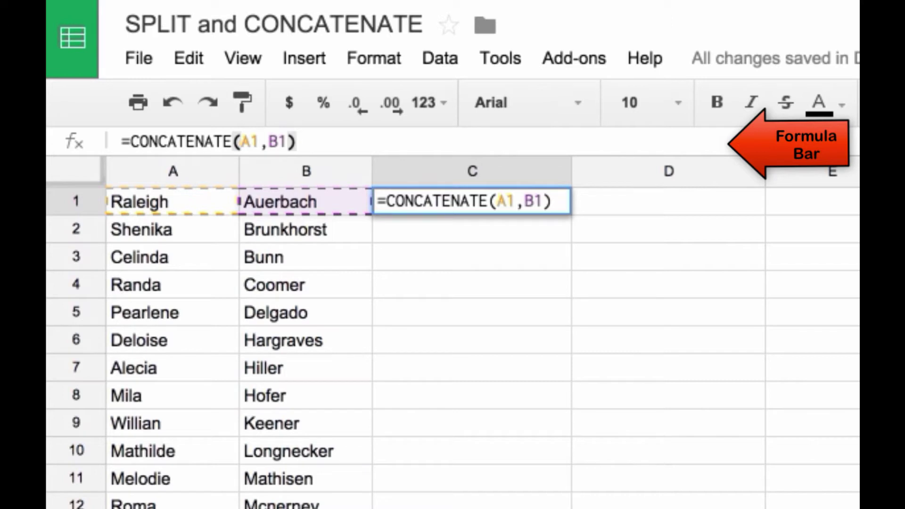
key(Return)
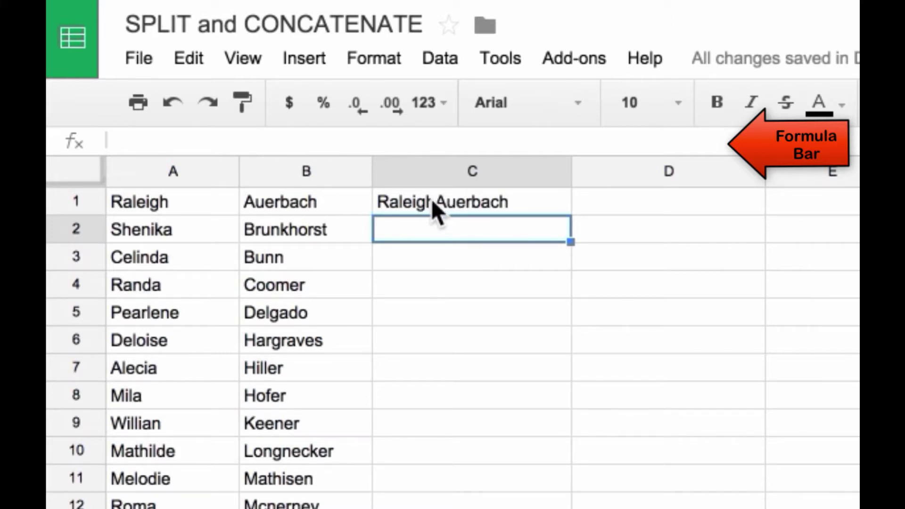
Add a space separator so C1 reads =CONCATENATE(A1," ",B1)
click(435, 203)
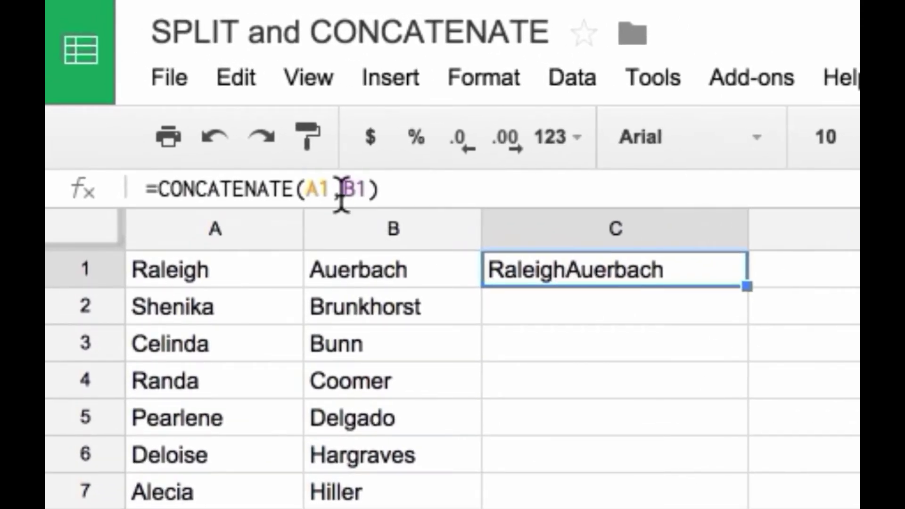
click(342, 194)
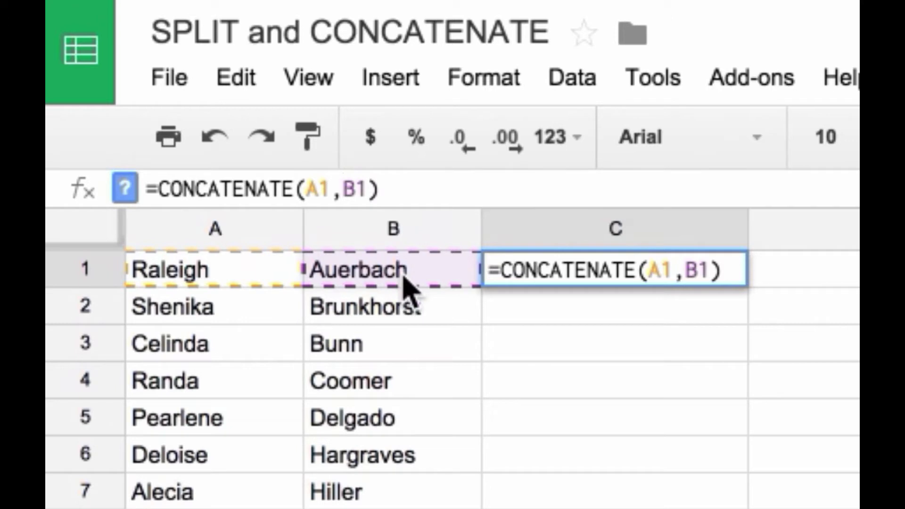
text(" ")
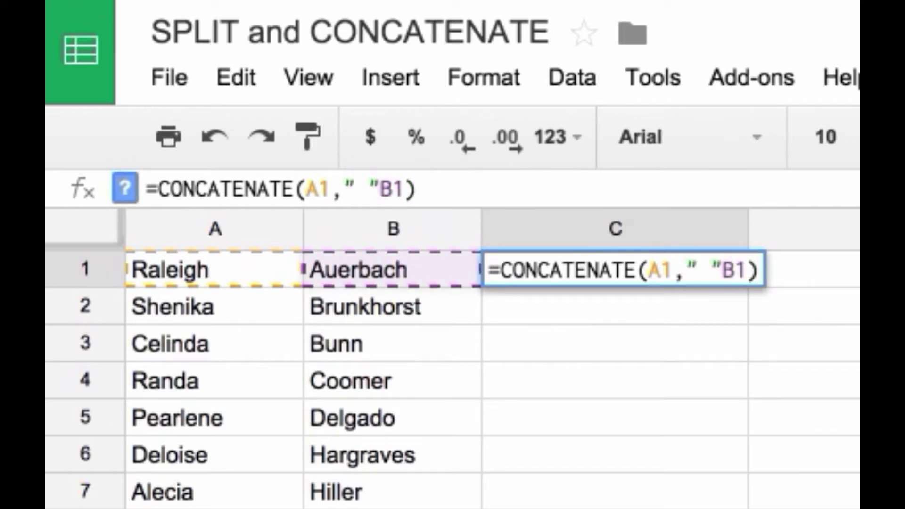
text(,)
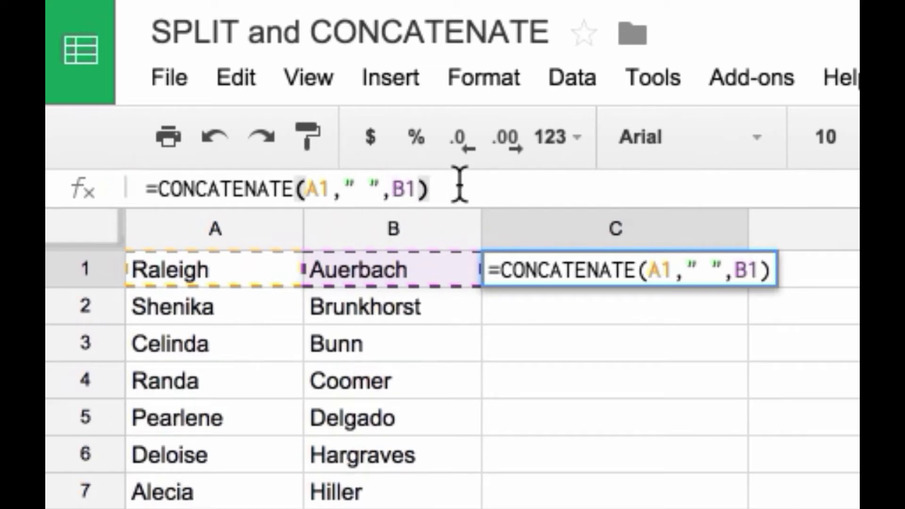
key(Return)
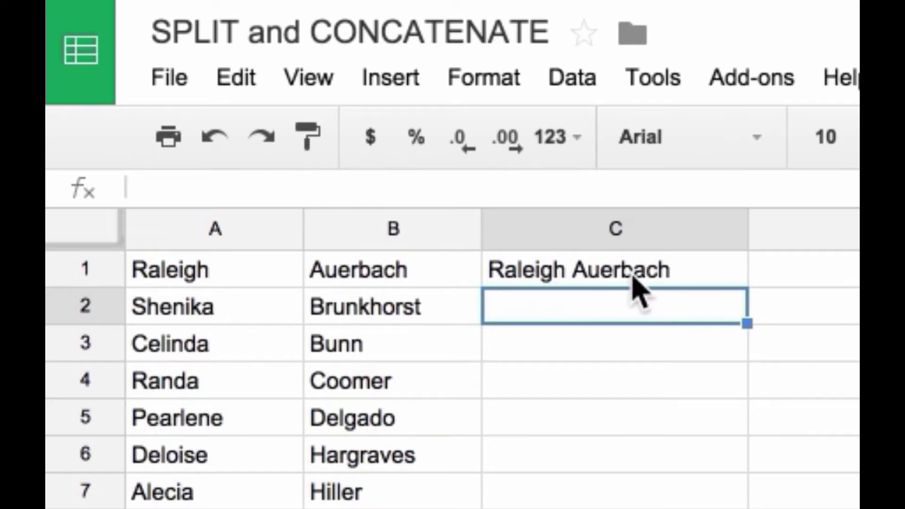
click(732, 278)
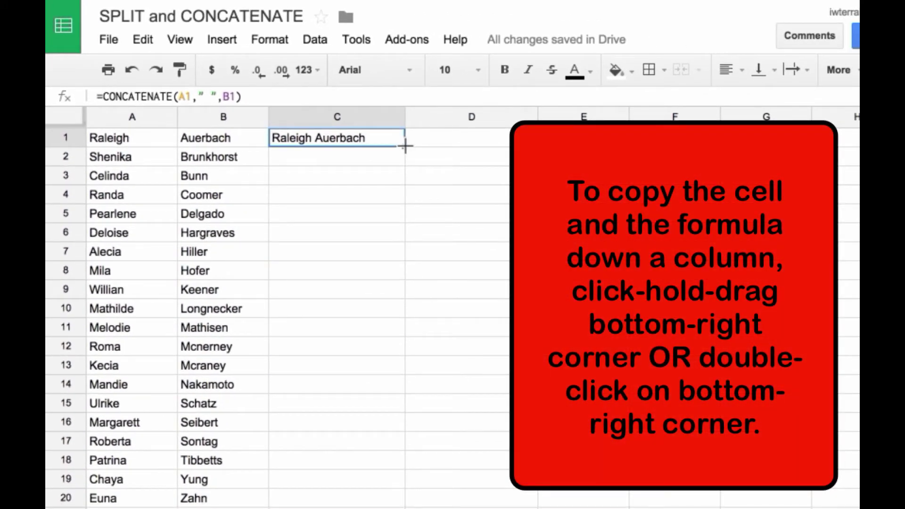
Fill C1's CONCATENATE formula down column C through row 20
double_click(404, 146)
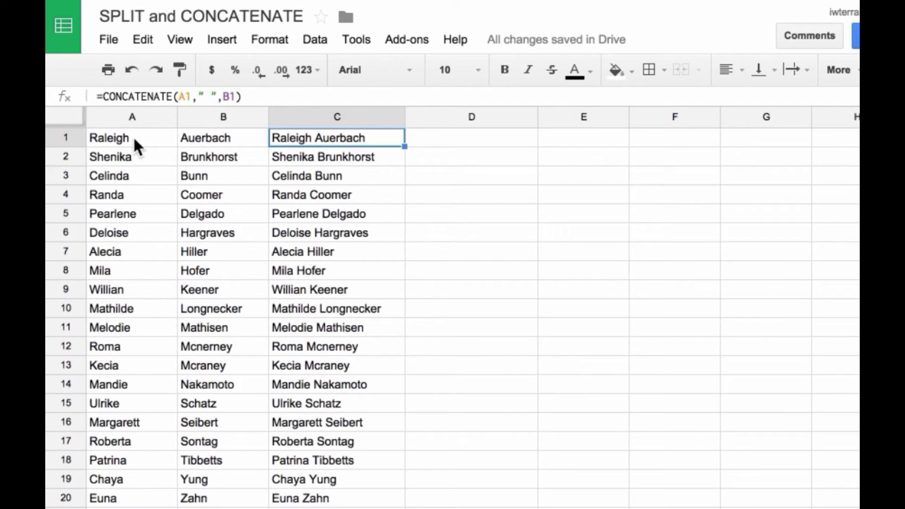
click(133, 136)
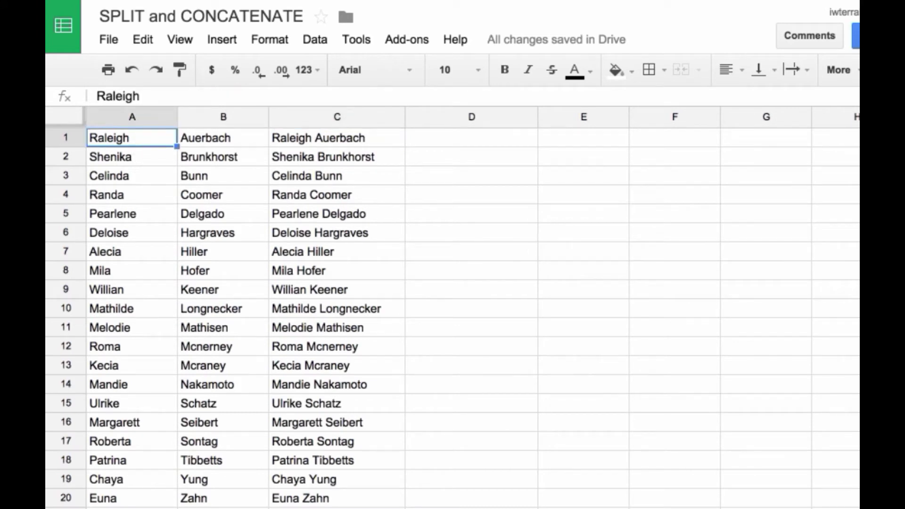
Clear the names in A1:B20, then undo the clear
shift+click(216, 495)
click(143, 40)
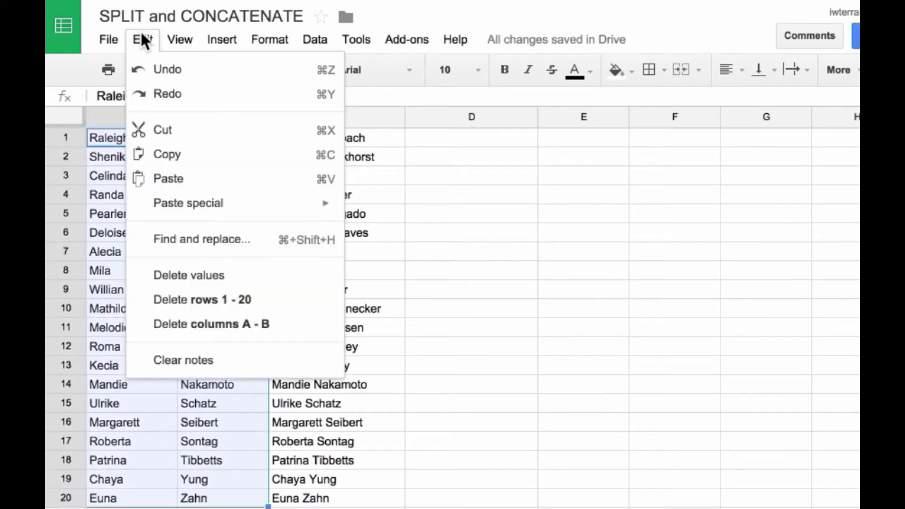
click(204, 275)
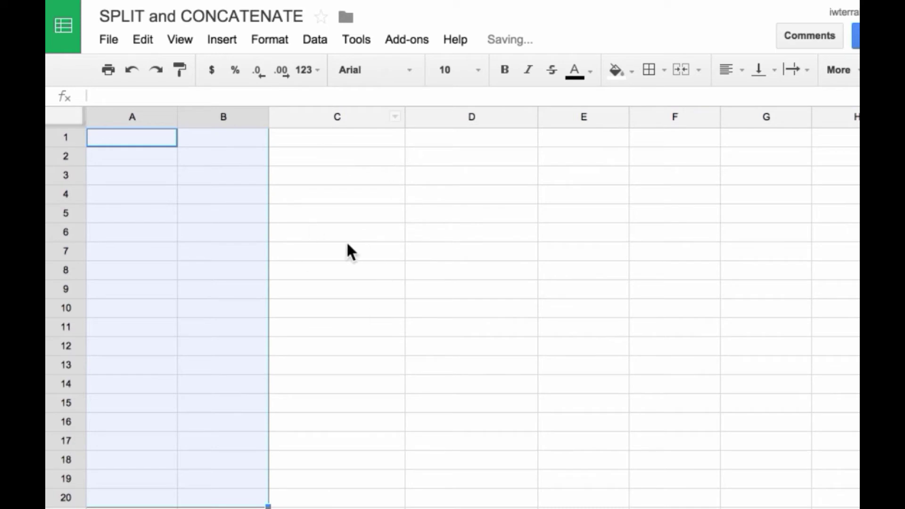
key(ctrl+z)
Copy C1:C20 and paste it into E1 as values only
click(329, 141)
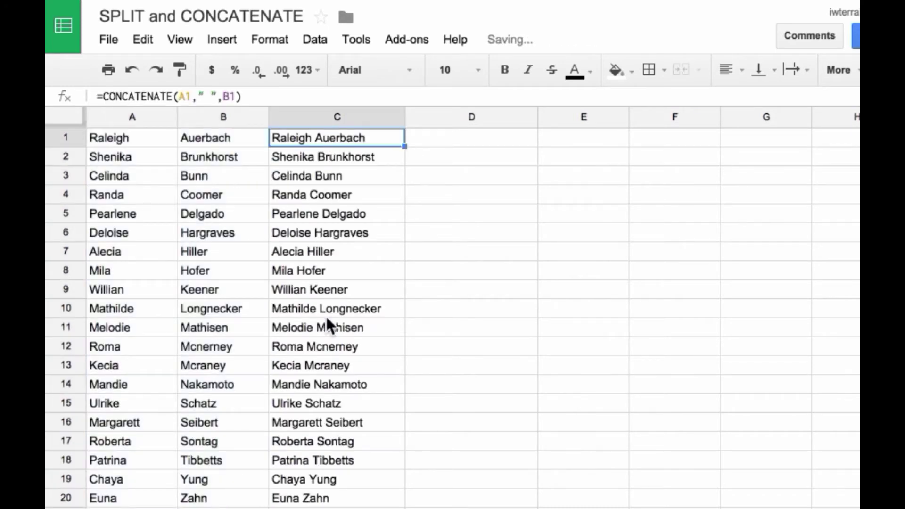
shift+click(354, 496)
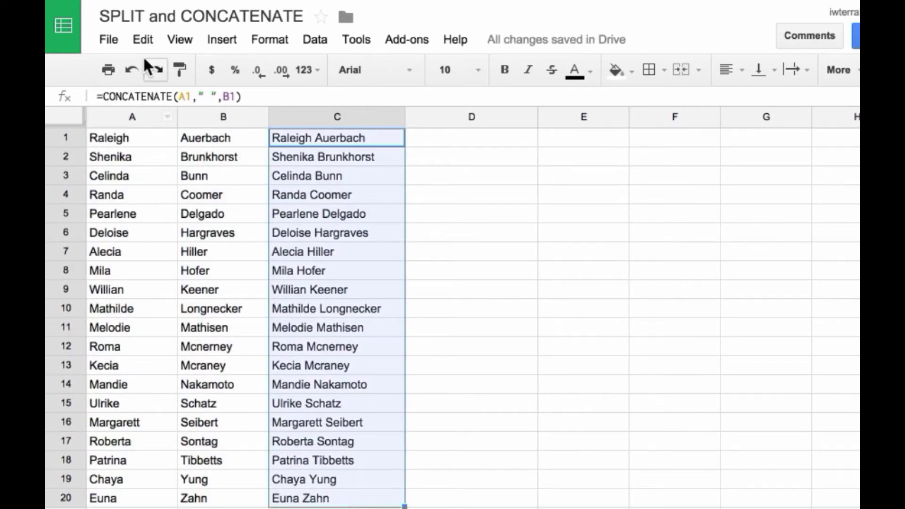
click(142, 40)
click(164, 154)
click(582, 137)
click(142, 39)
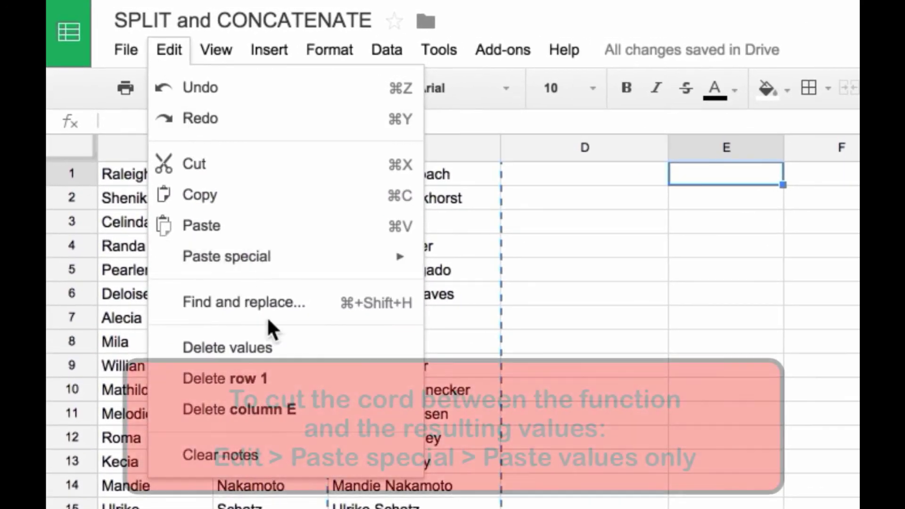
mouse_move(222, 203)
click(528, 268)
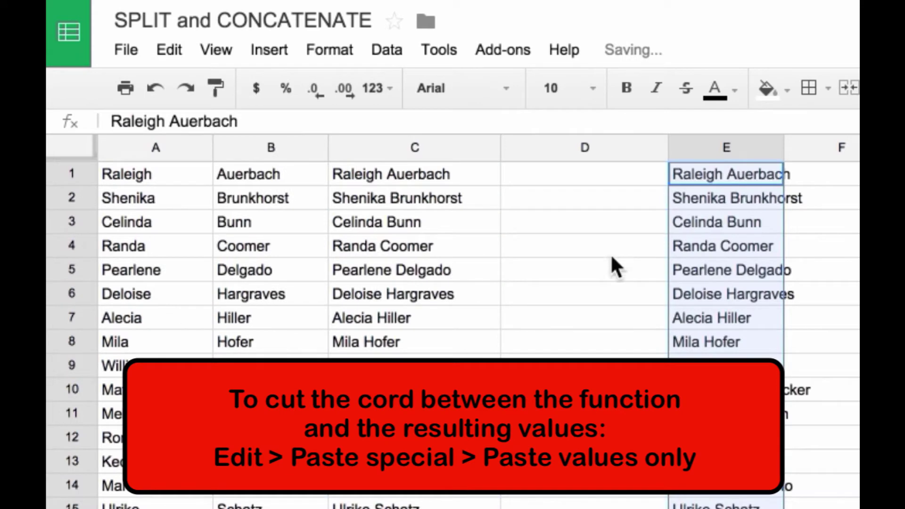
Delete the values in A1:B20, emptying the first- and last-name columns
click(137, 175)
key(ctrl+shift+Down)
key(shift+Right)
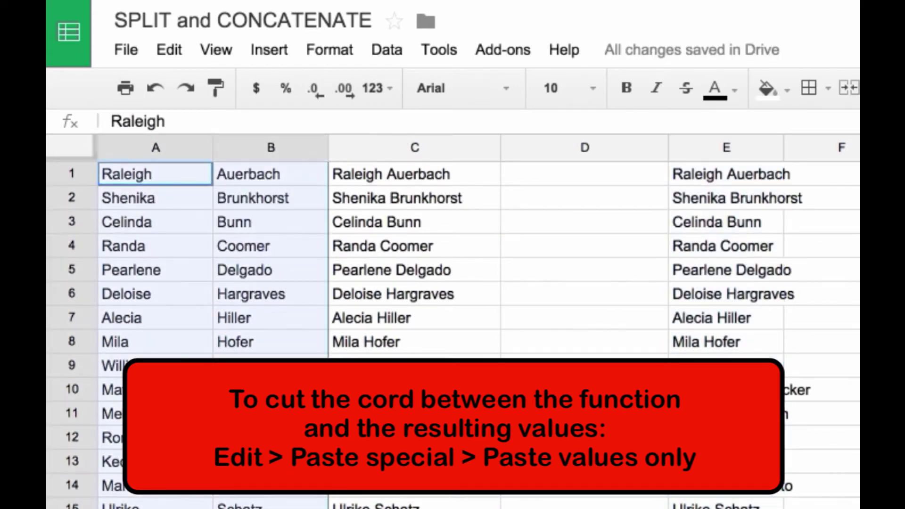
click(160, 49)
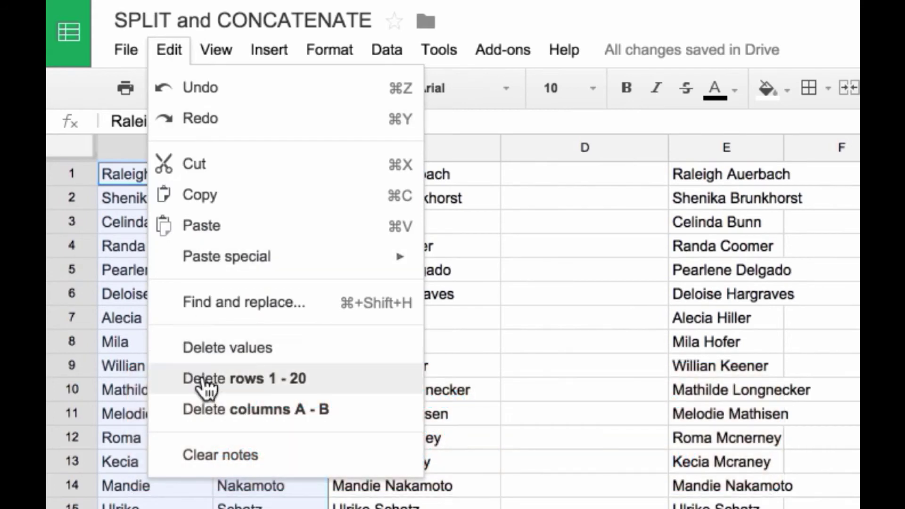
click(202, 348)
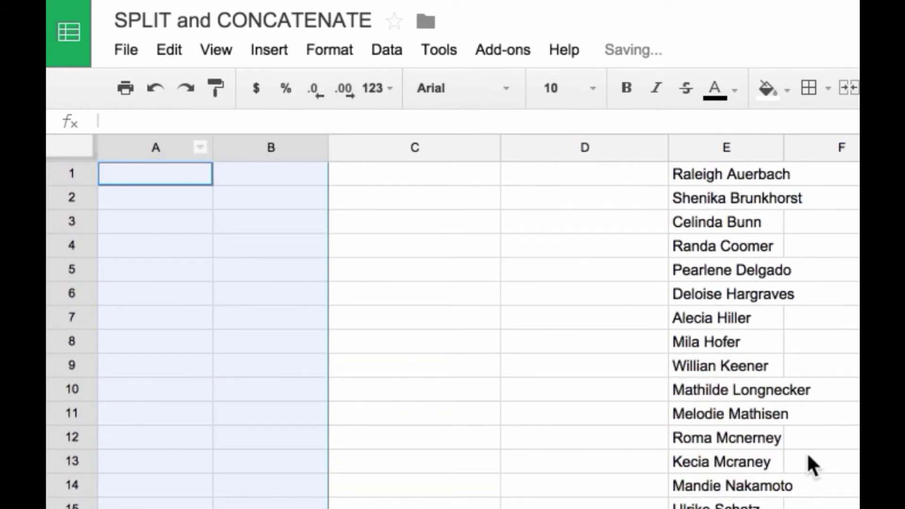
Restore the names and change C1 to =CONCATENATE(B1,", ",A1), filled down column C
key(ctrl+z)
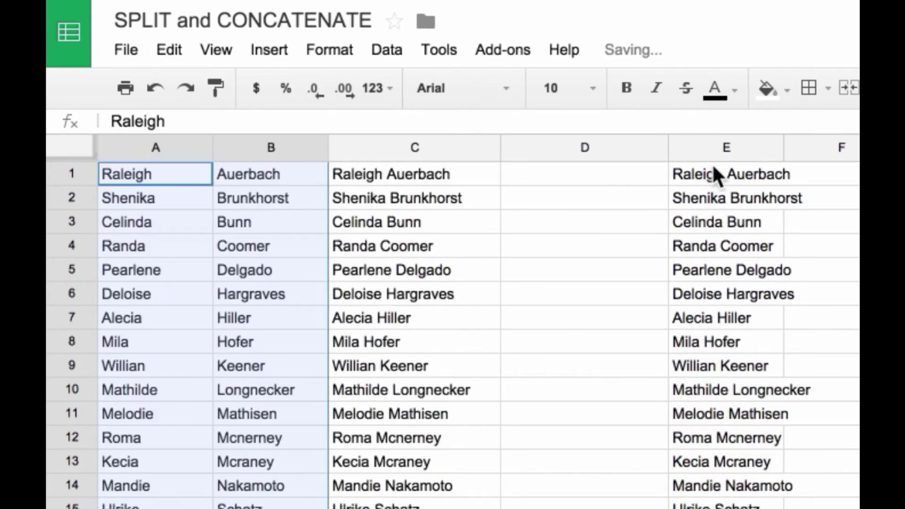
click(408, 173)
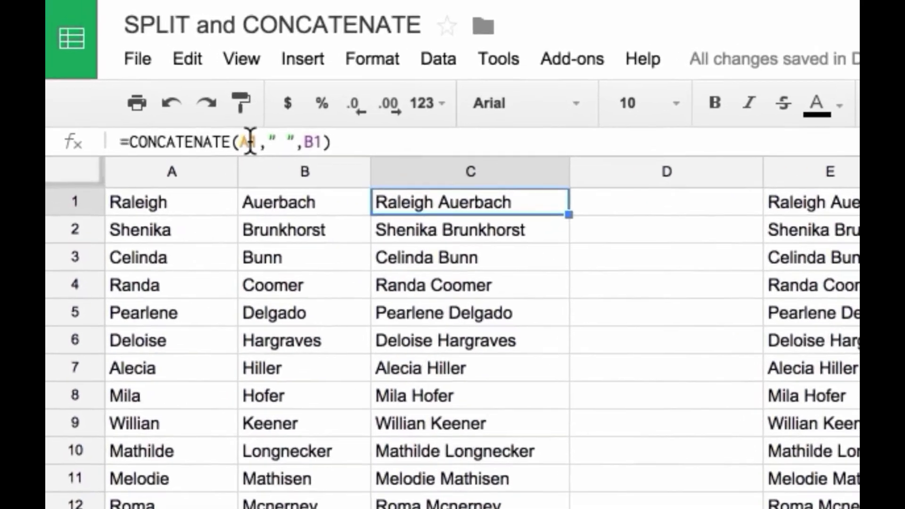
click(221, 122)
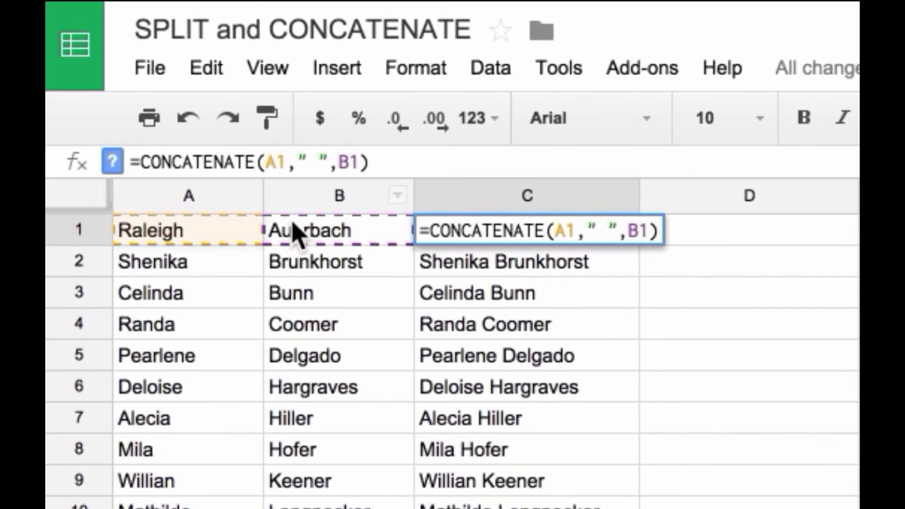
key(BackSpace)
text(B)
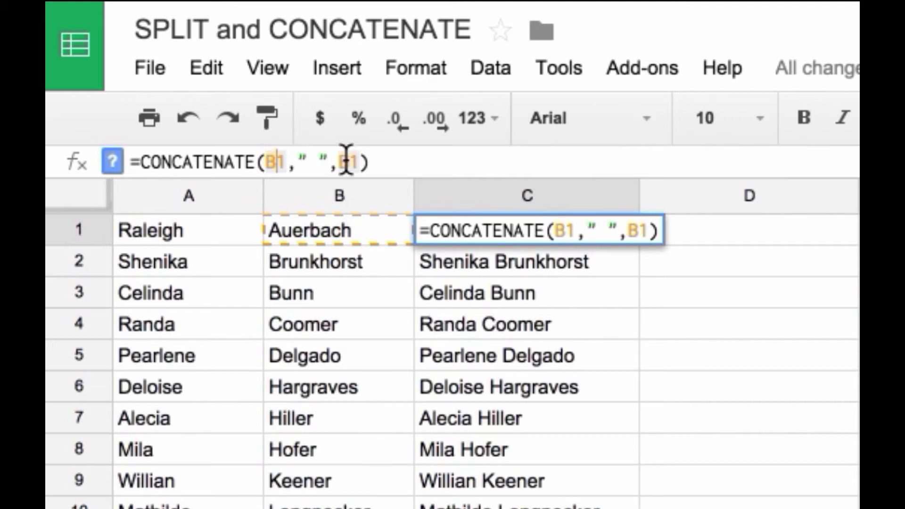
click(350, 162)
key(BackSpace)
text(A)
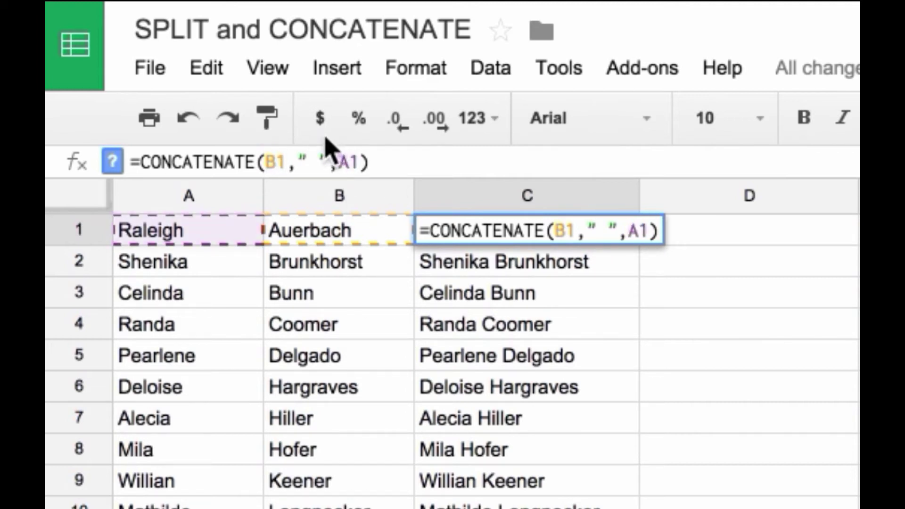
click(308, 161)
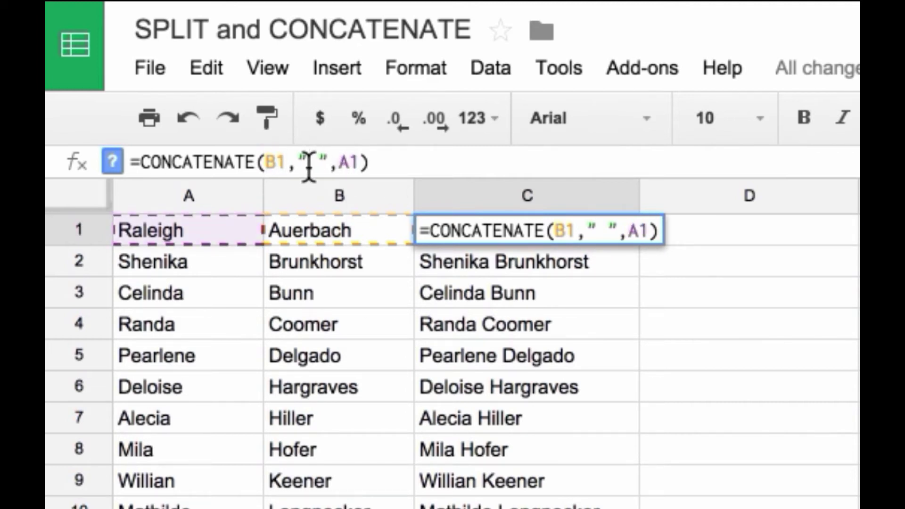
text(,)
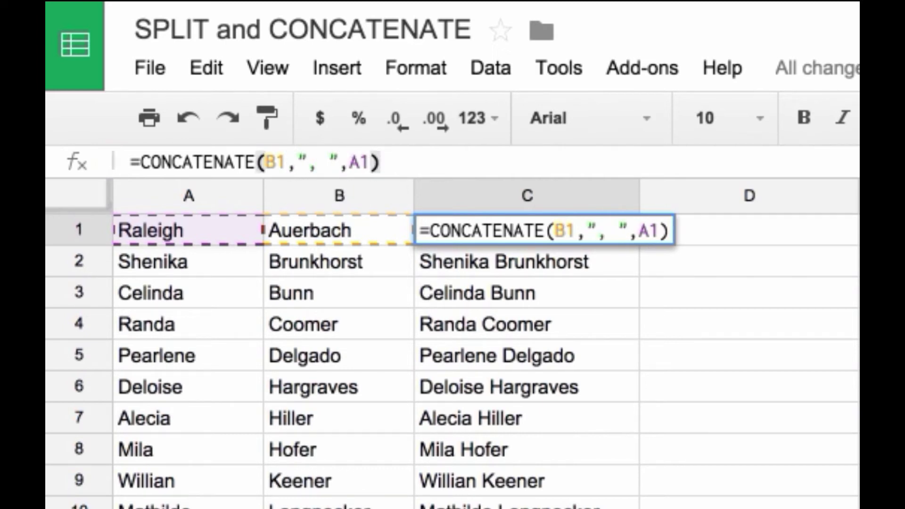
key(Return)
drag(639, 243, 639, 507)
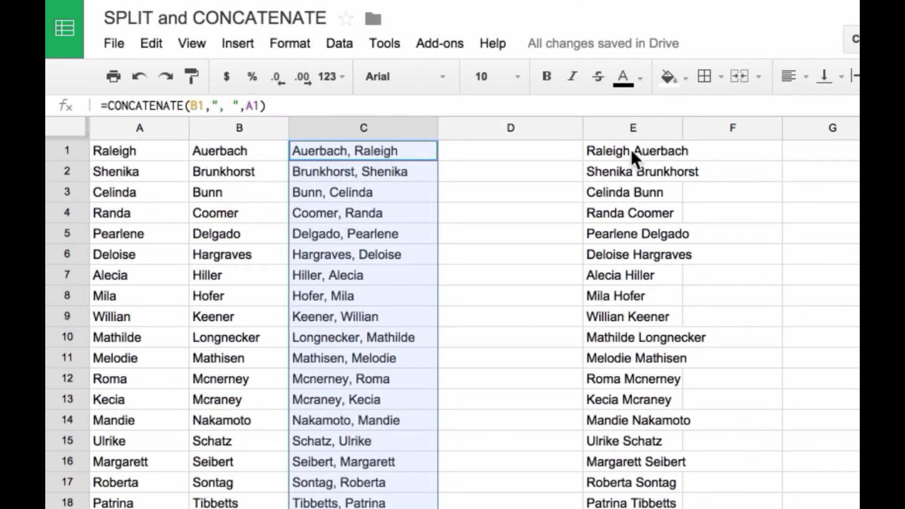
Paste column C's last-name-first names into F1 as values only, widening columns E and F
click(152, 43)
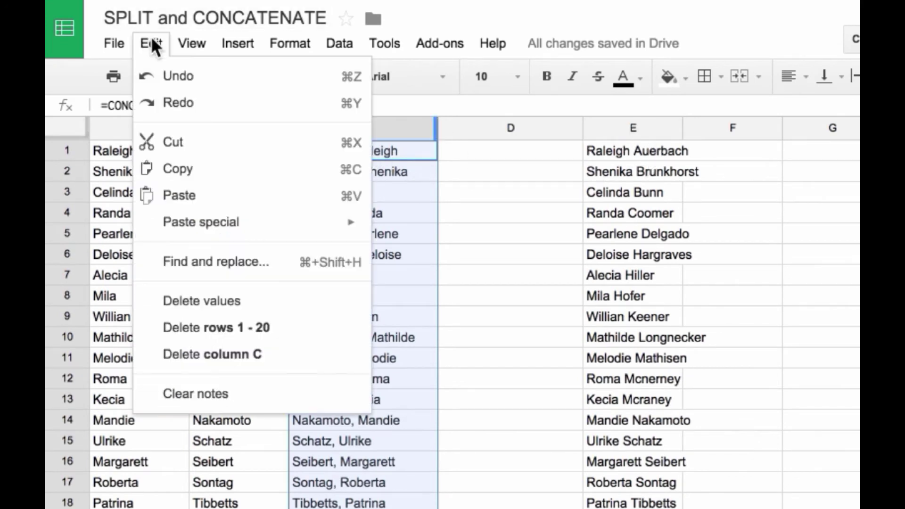
click(181, 177)
drag(686, 131, 706, 128)
click(747, 160)
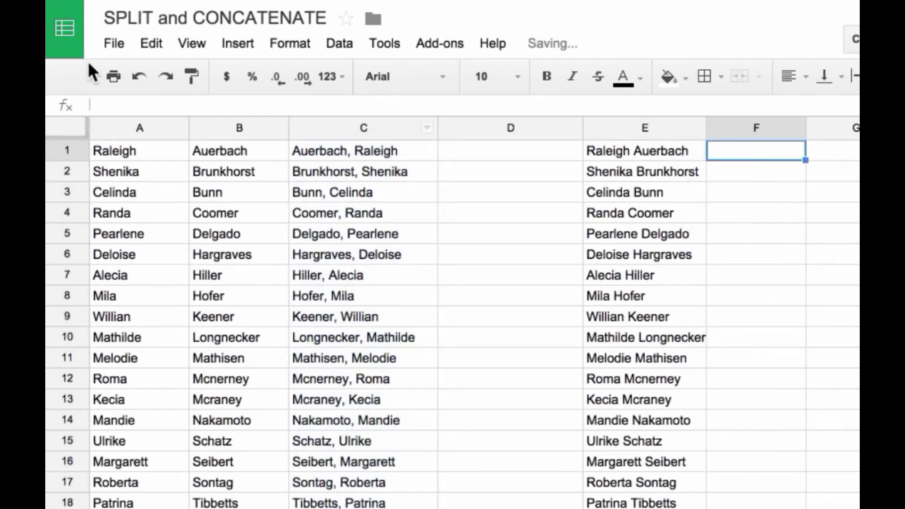
click(152, 43)
mouse_move(181, 232)
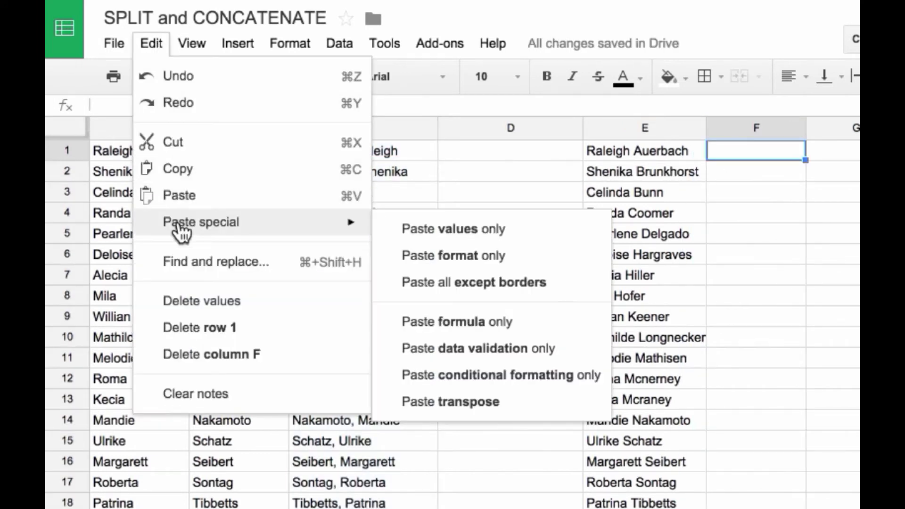
click(452, 234)
drag(805, 121, 830, 122)
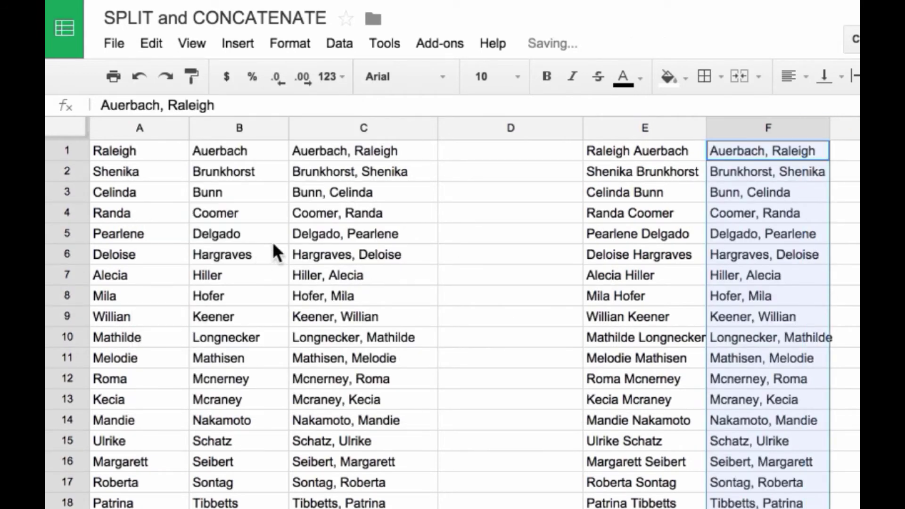
Wrap the first name as LEFT(A1,1) in C1's formula and fill it down column C
click(307, 143)
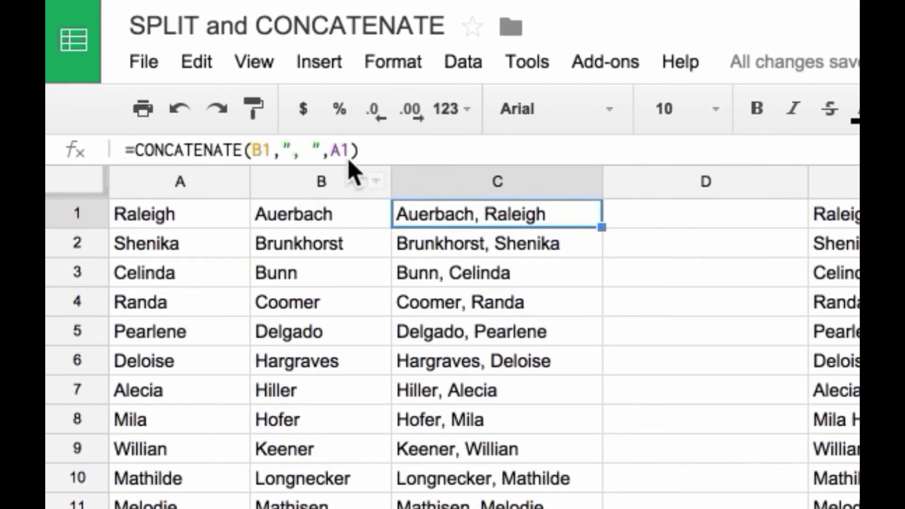
click(350, 151)
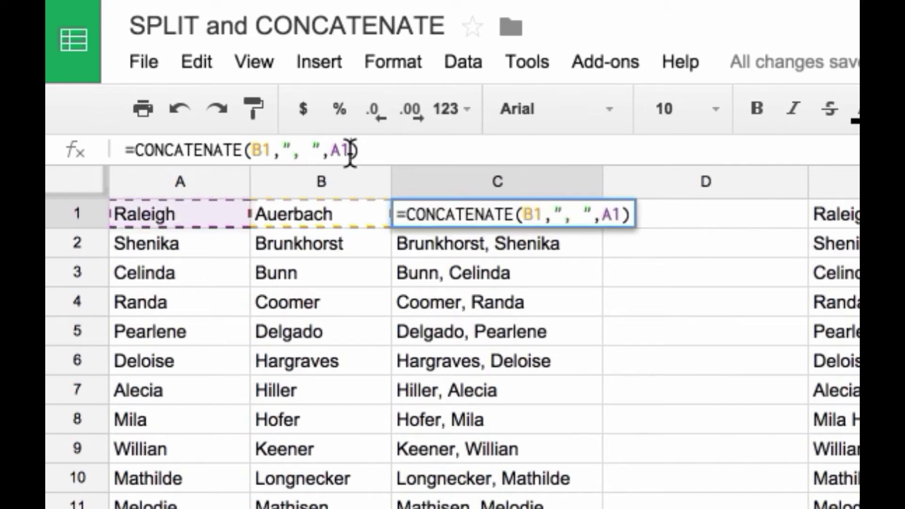
drag(349, 151, 330, 150)
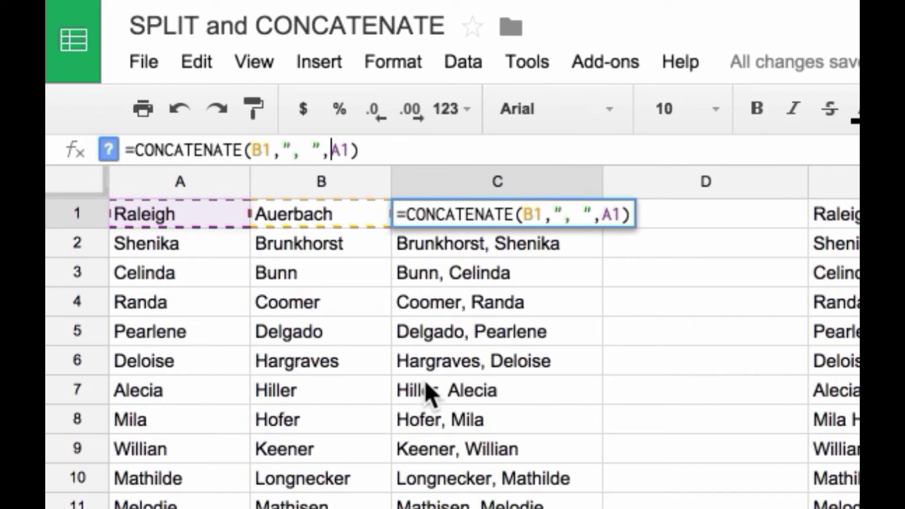
text(LEFT)
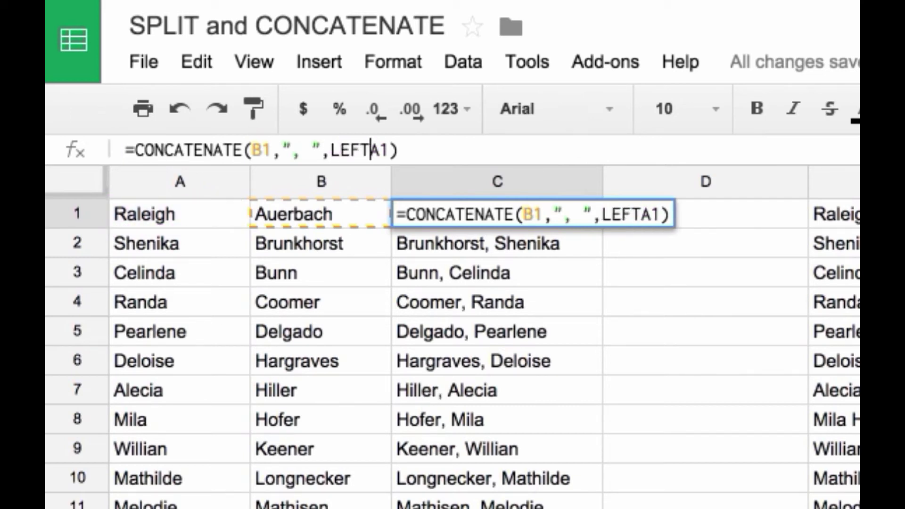
text(()
click(402, 150)
text(,1))
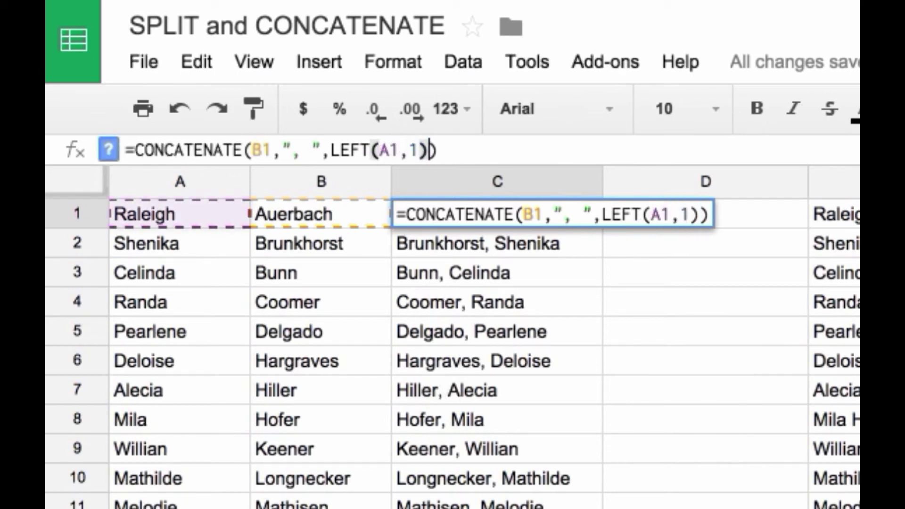
key(Return)
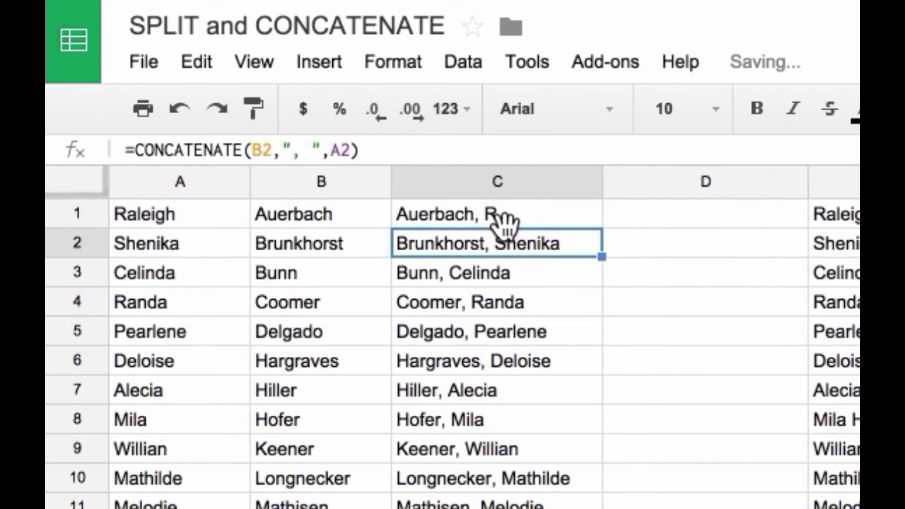
click(543, 225)
drag(601, 227, 572, 508)
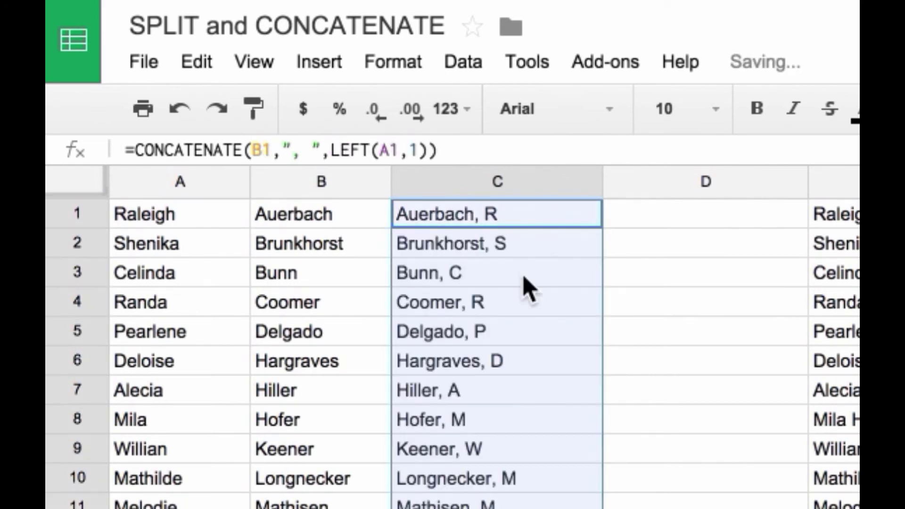
Append "." so C1 reads =CONCATENATE(B1,", ",LEFT(A1,1),"."), filled down column C
click(430, 151)
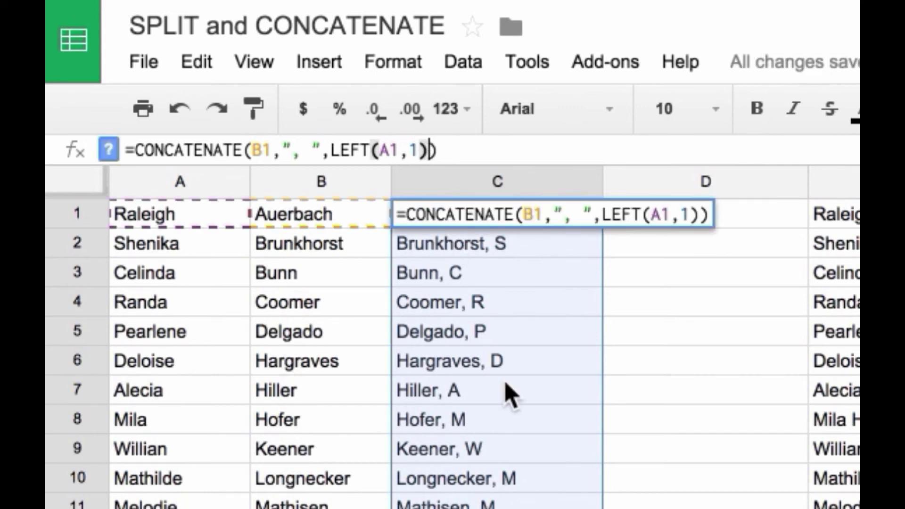
text(,)
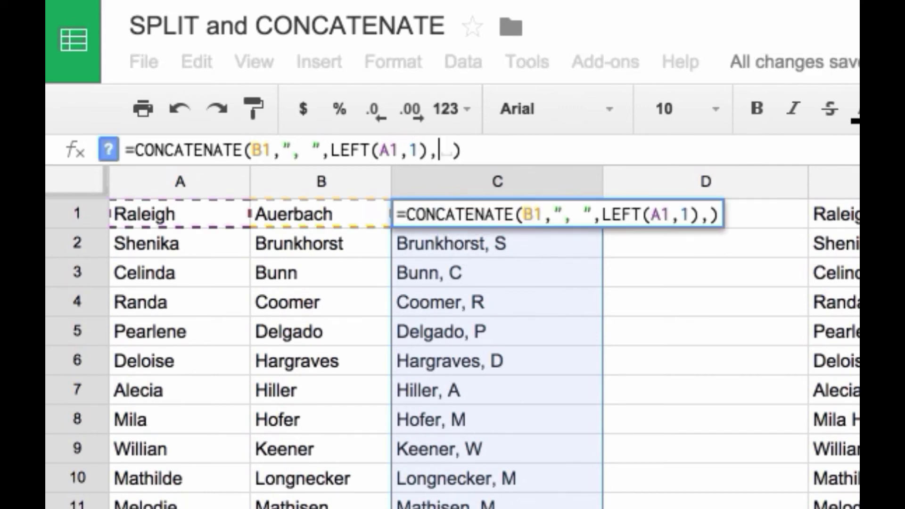
text(".")
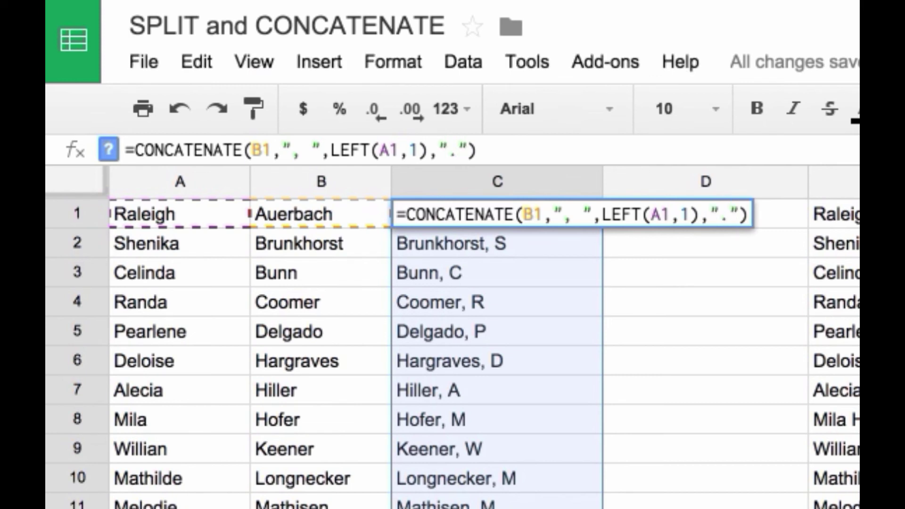
key(Return)
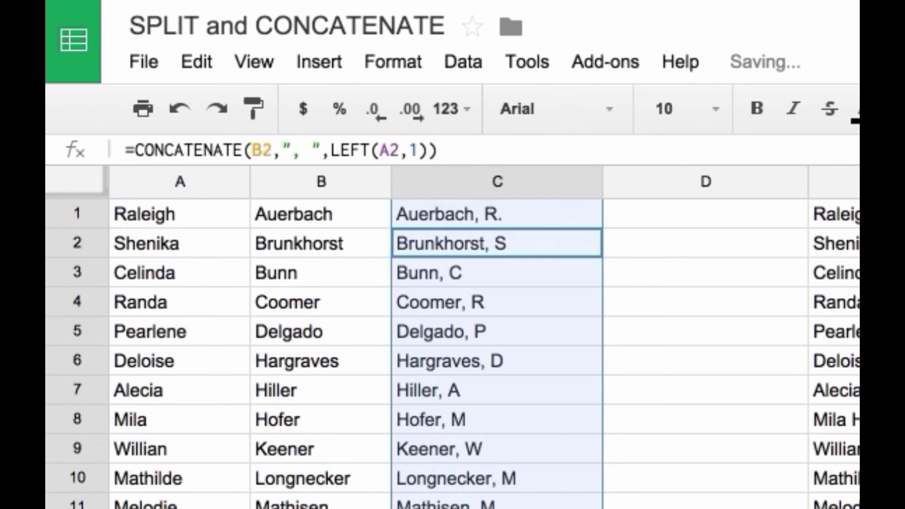
click(575, 222)
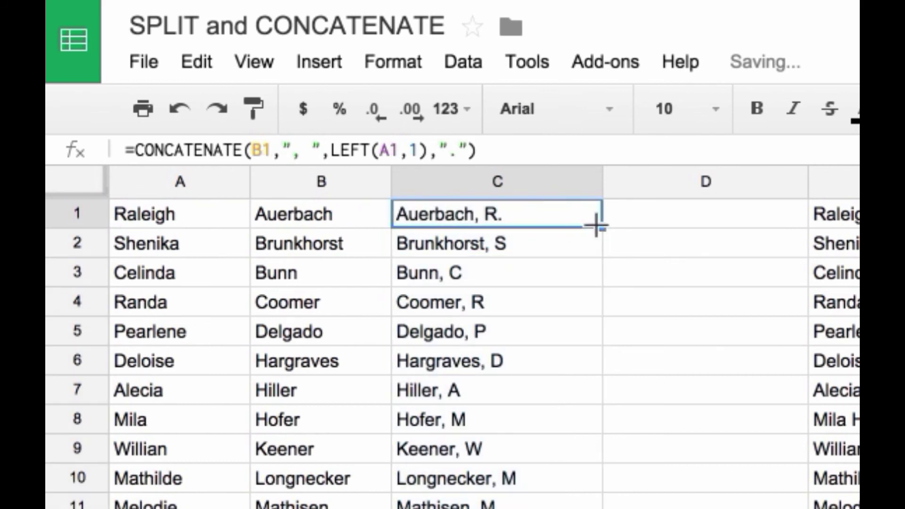
drag(601, 227, 500, 506)
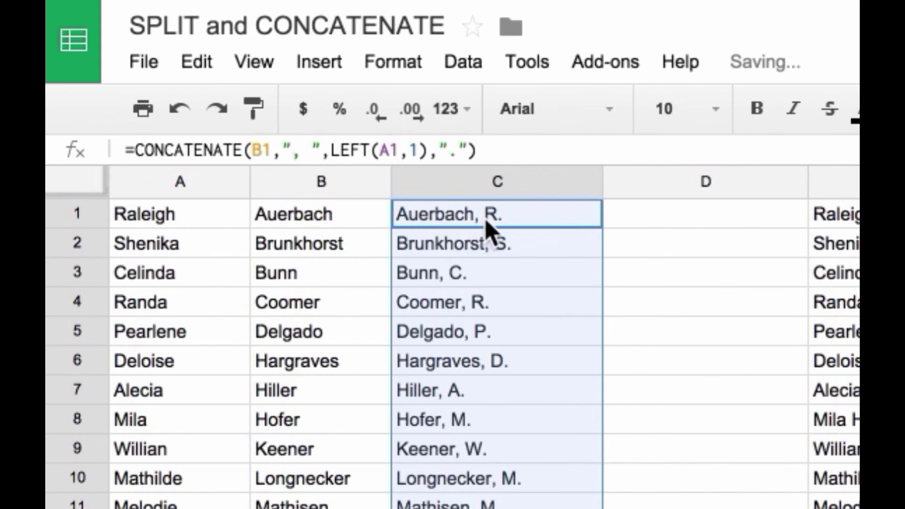
click(659, 265)
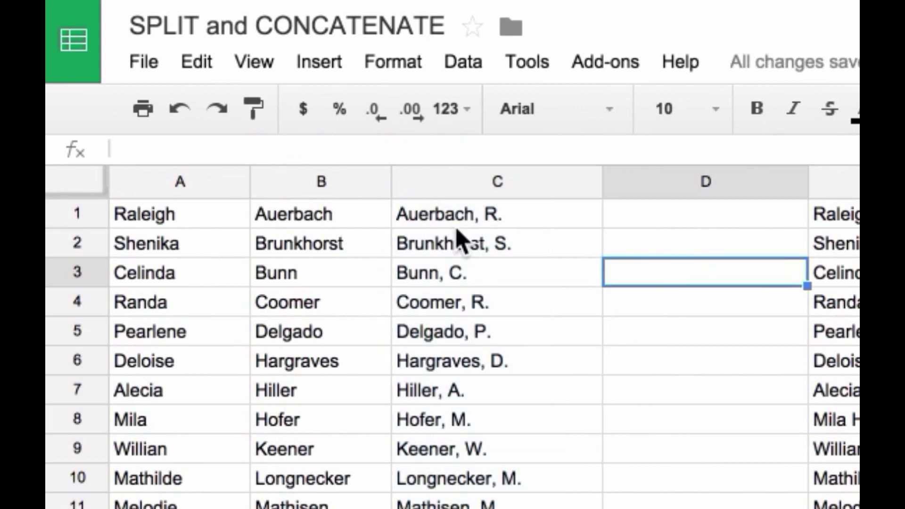
click(473, 210)
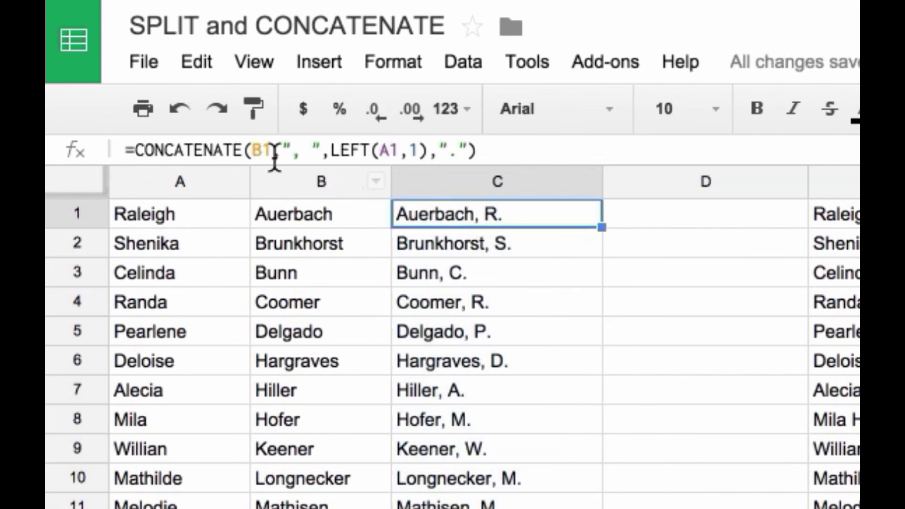